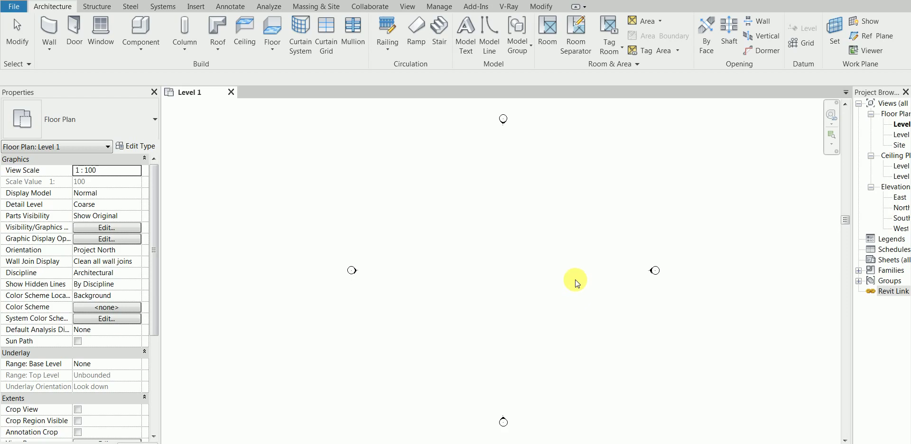
Open the Import CAD Formats dialog from the Insert tab
left_click(194, 8)
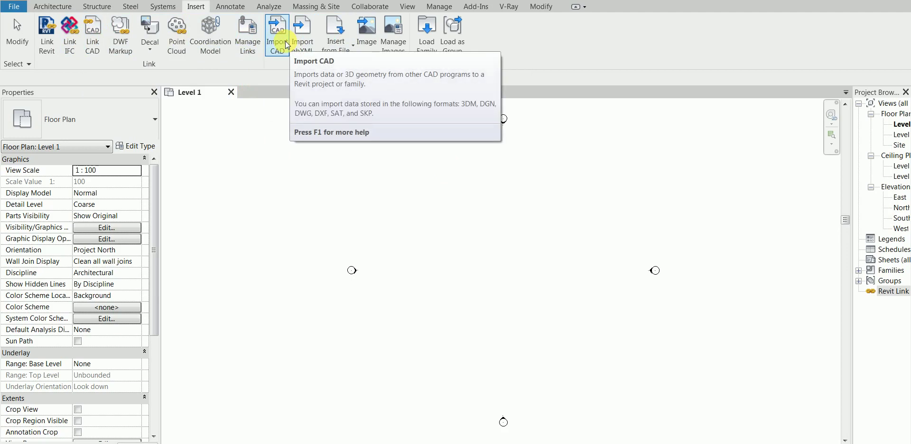
left_click(287, 46)
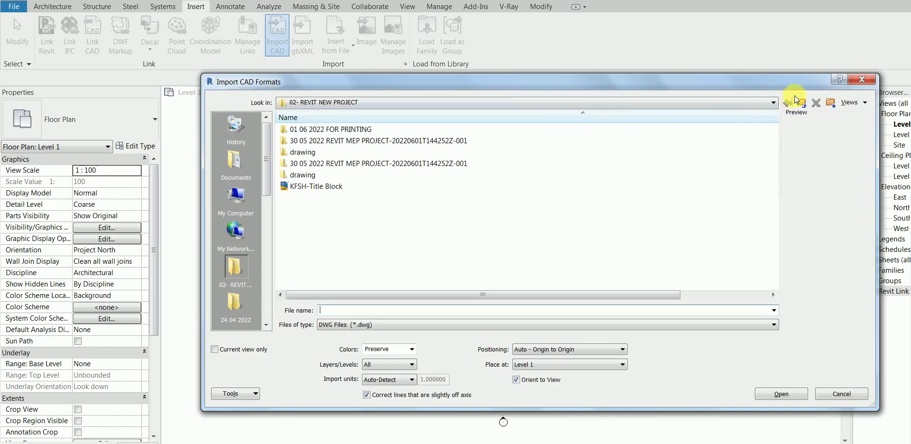
left_click(863, 81)
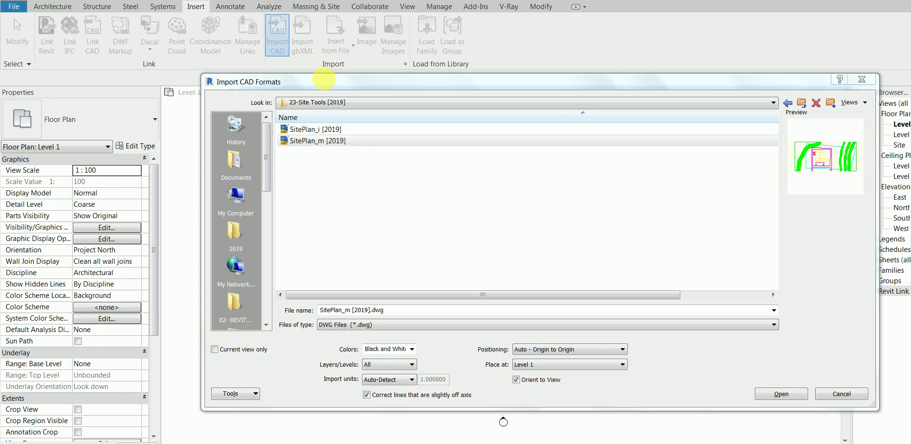
Import SitePlan_m [2019].dwg onto Level 1 in black and white, positioned origin to origin
mouse_move(327, 84)
left_mouse_down()
mouse_move(395, 116)
mouse_move(168, 82)
left_mouse_up()
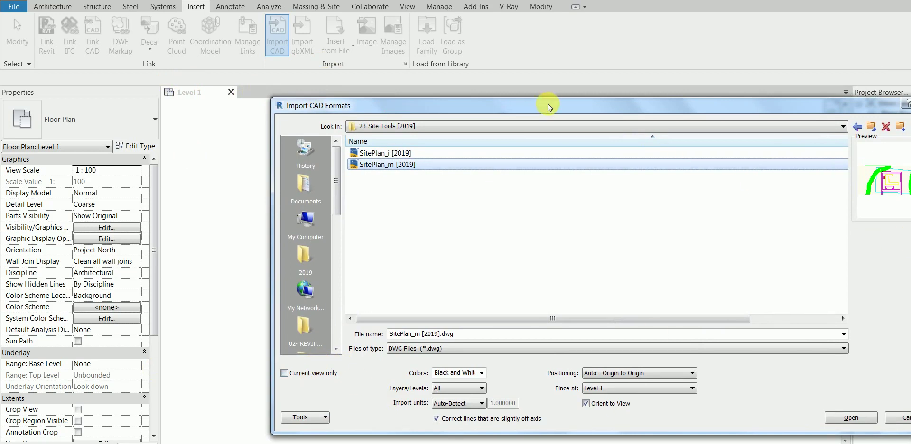
left_click_drag(549, 106, 468, 63)
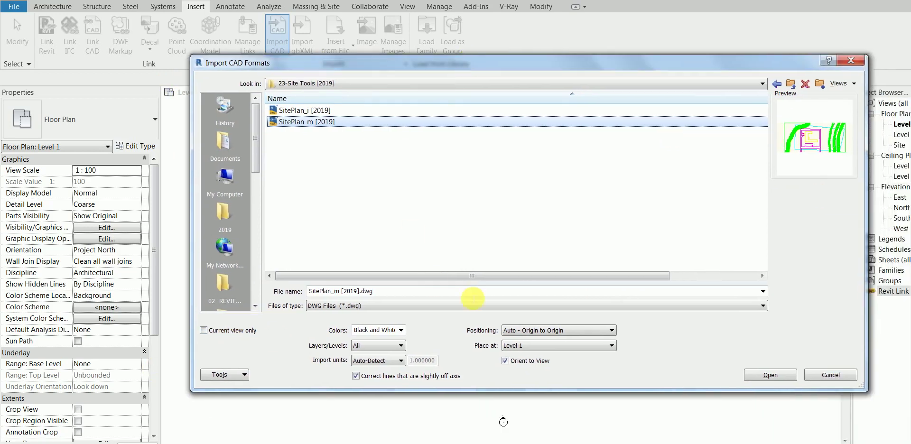
left_click(530, 331)
left_click(579, 333)
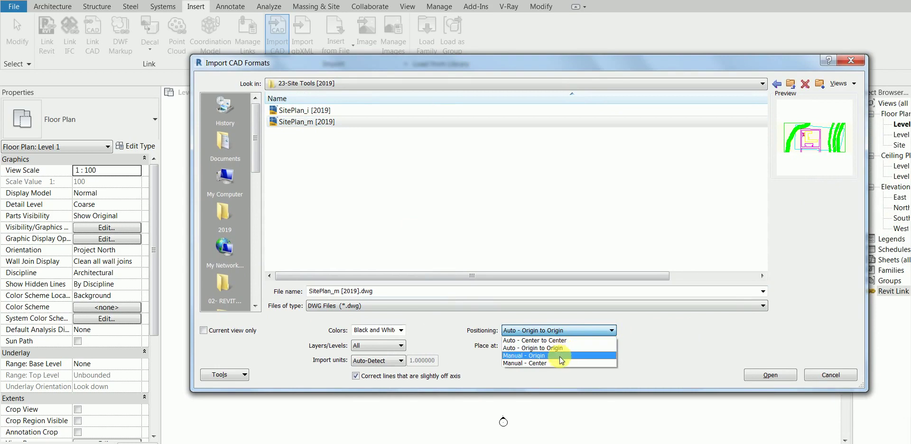
left_click(716, 349)
left_click(304, 122)
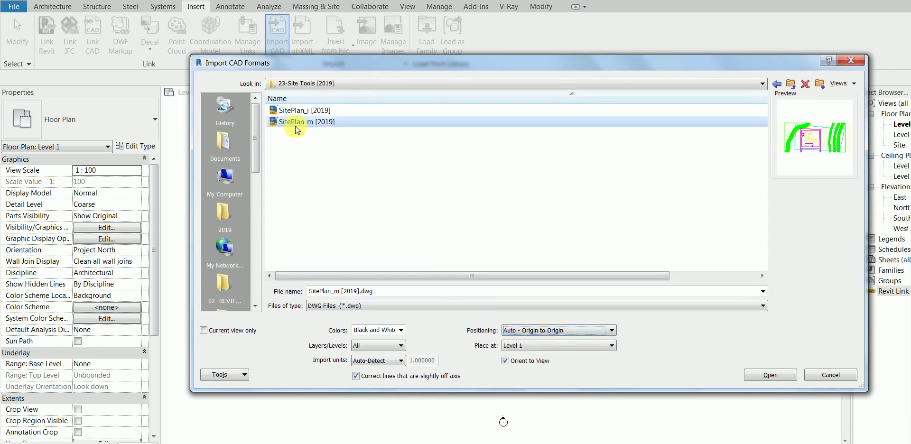
left_click(776, 376)
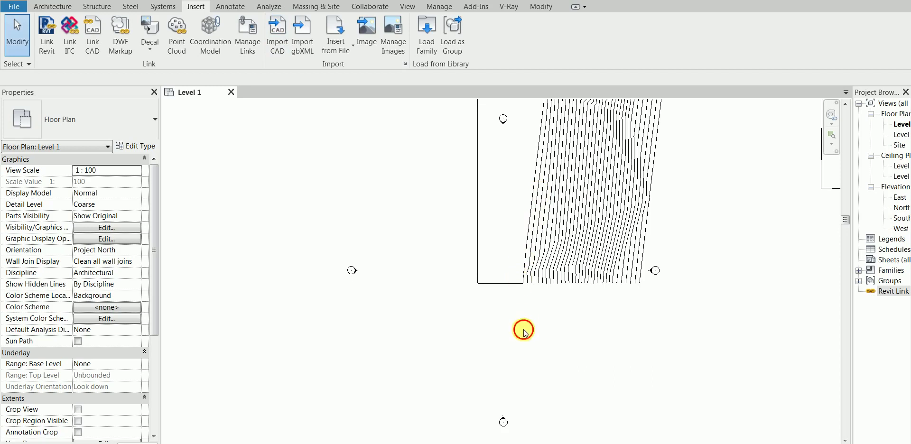
Zoom to fit, enable link, underlay, pinned, face and drag selection, then select the DWG
key("z")
key("f")
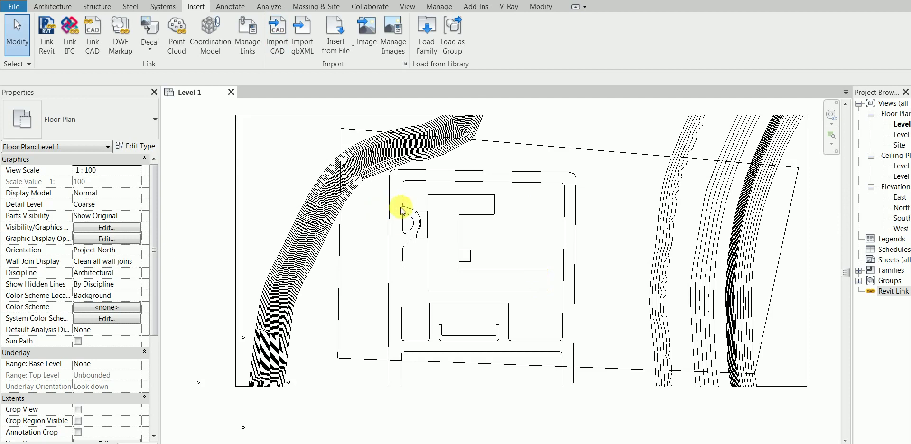
left_click(16, 64)
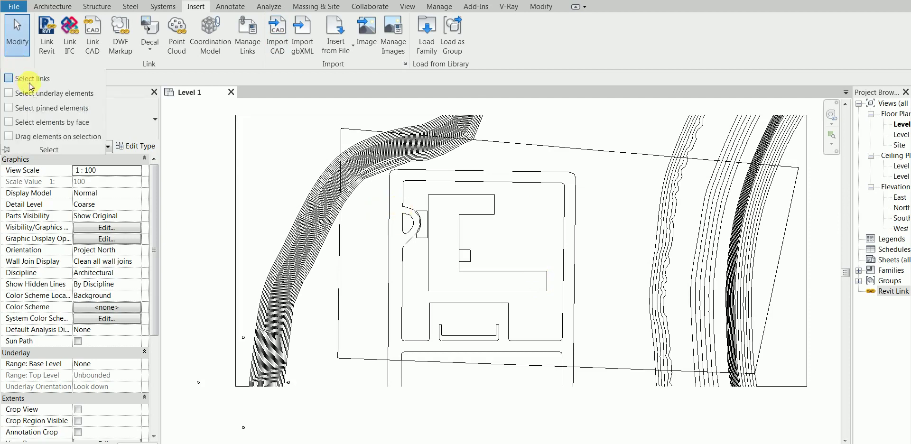
left_click(29, 84)
left_click(37, 109)
left_click(39, 94)
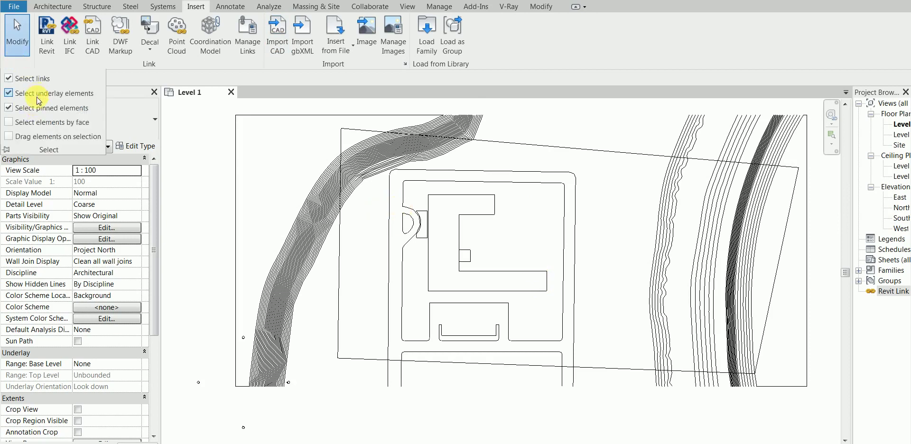
left_click(44, 123)
left_click(43, 136)
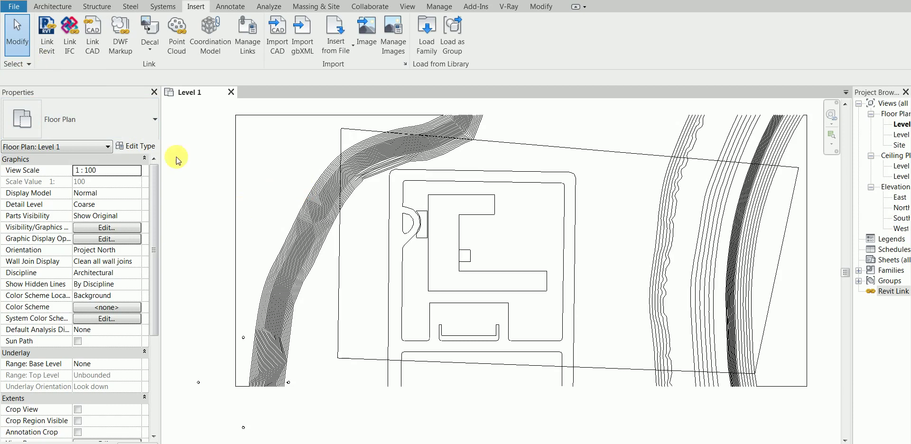
left_click(426, 246)
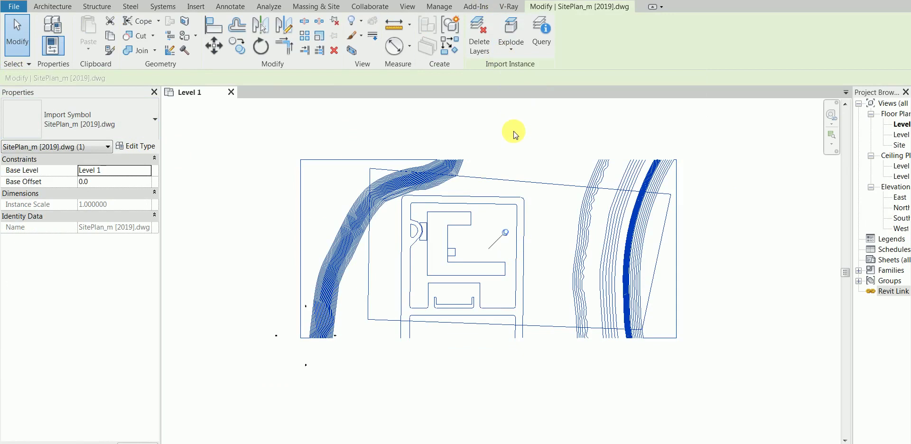
Override the imported C-BLDG layer's line colour to red in Level 1 Visibility/Graphics
key("v")
key("g")
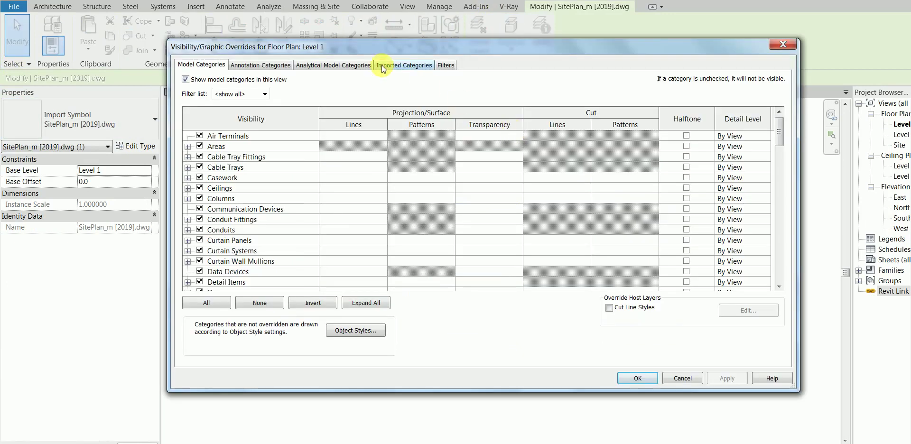
left_click(407, 65)
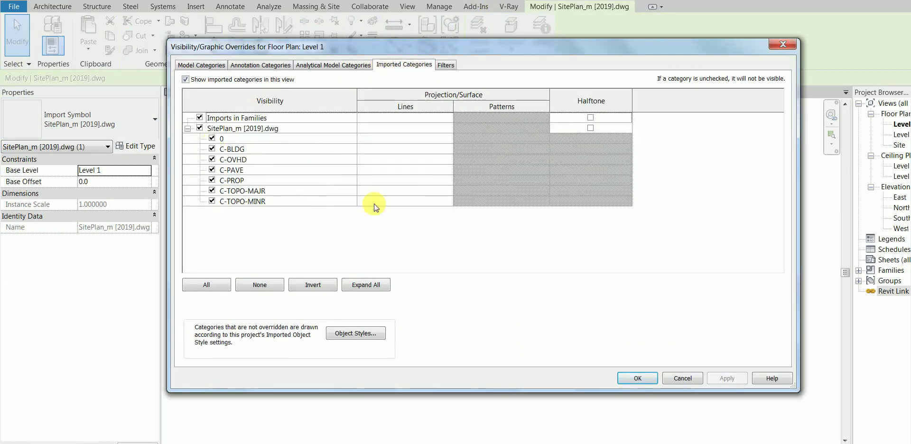
left_click(399, 148)
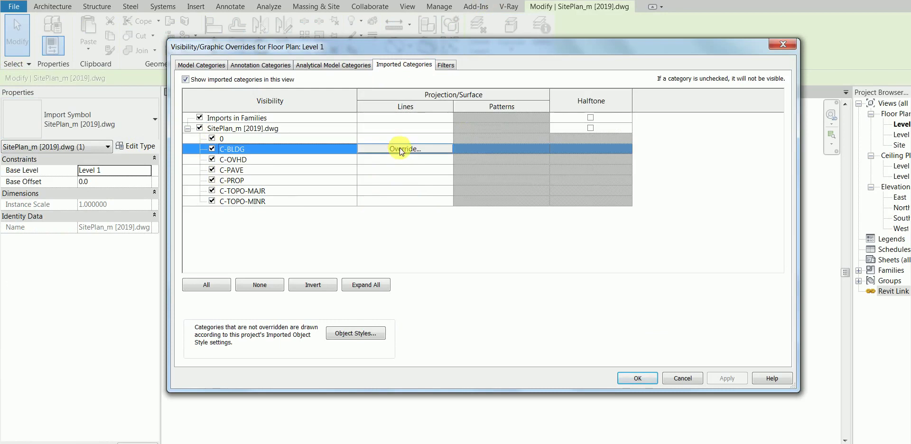
left_click(576, 242)
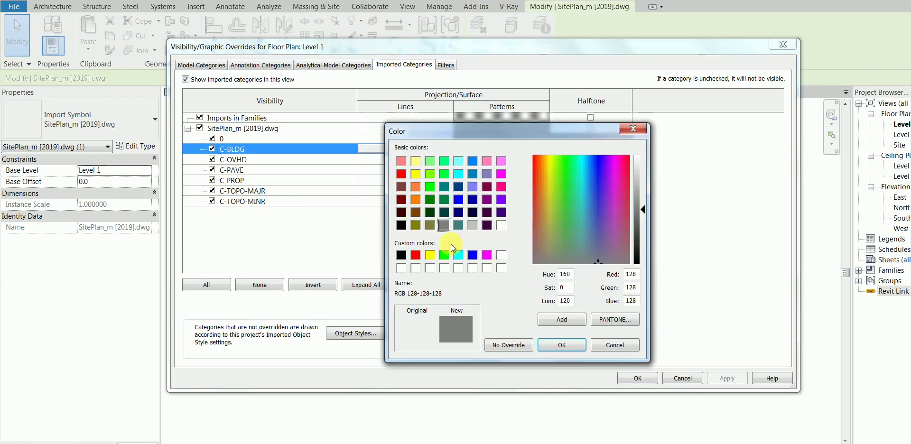
left_click(472, 254)
left_click(415, 255)
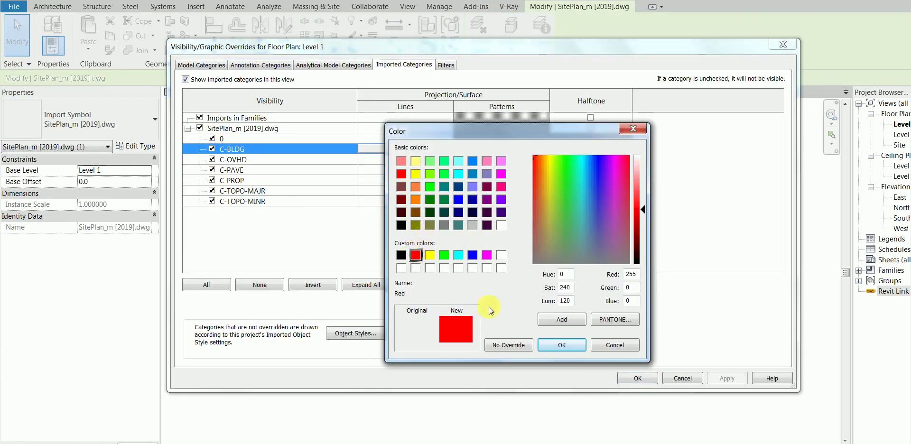
left_click(555, 343)
left_click(543, 290)
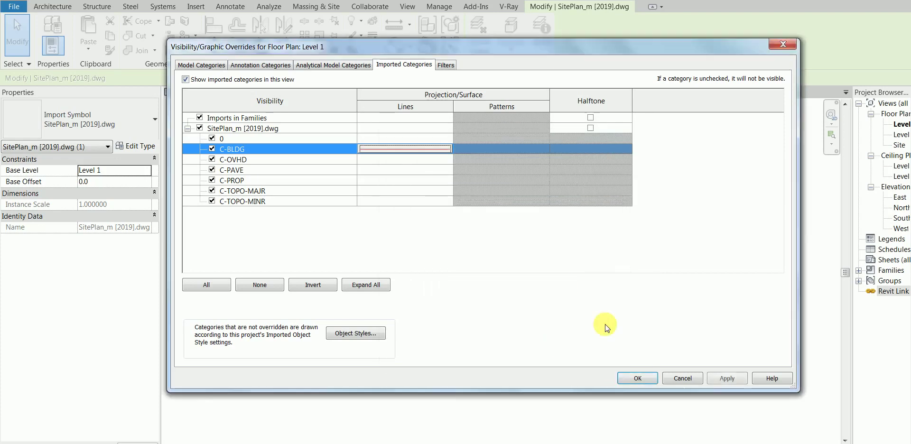
left_click(731, 380)
left_click(639, 377)
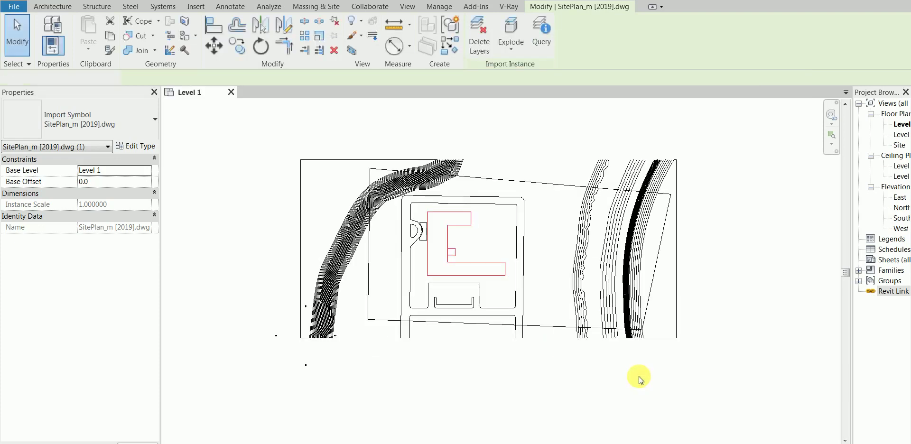
scroll(433, 247, "up", 2)
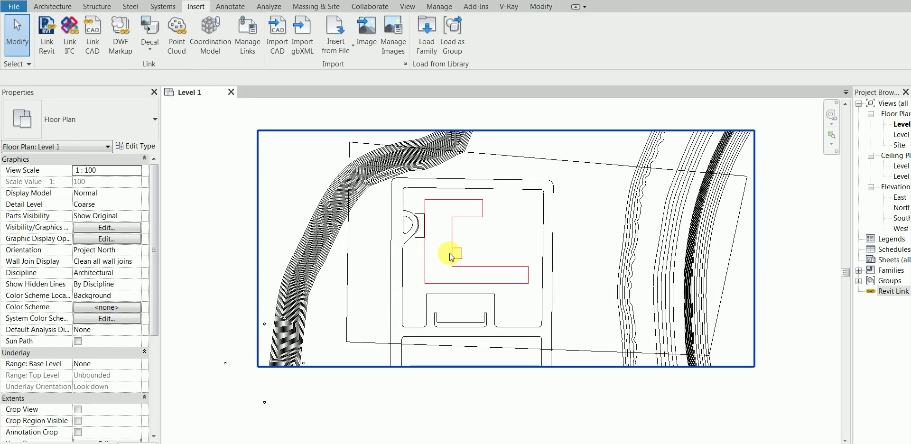
Partial Explode the selected site plan DWG and dismiss the off-axis line warning
left_click(453, 254)
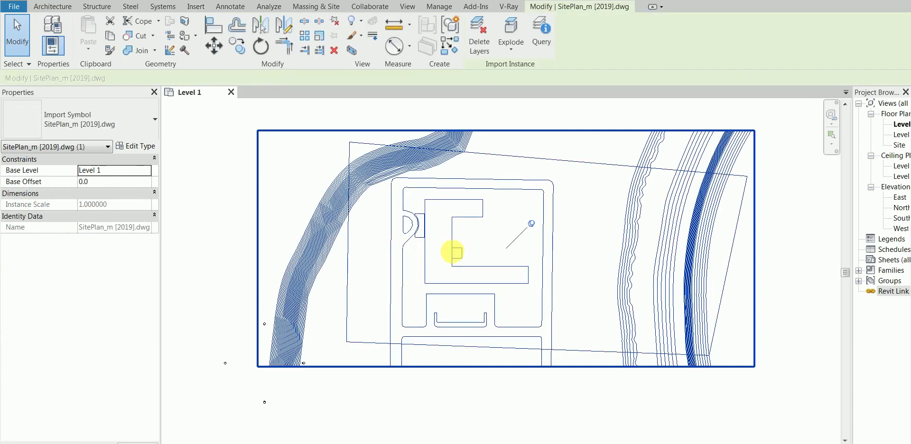
left_click(508, 47)
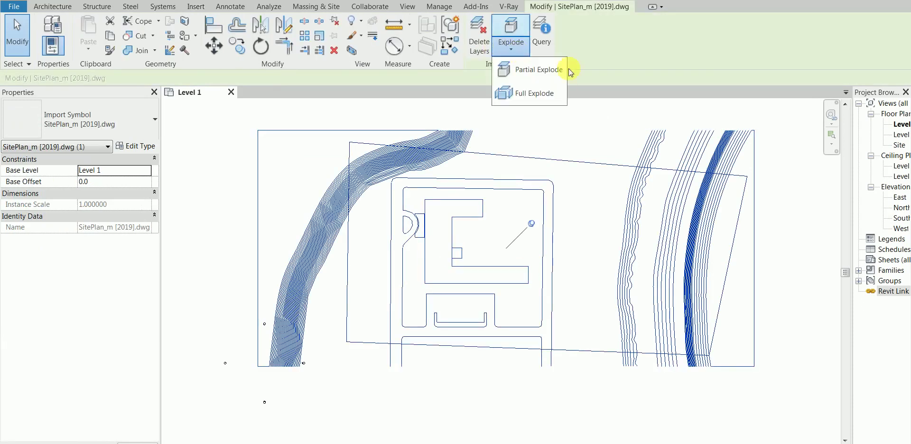
left_click(527, 70)
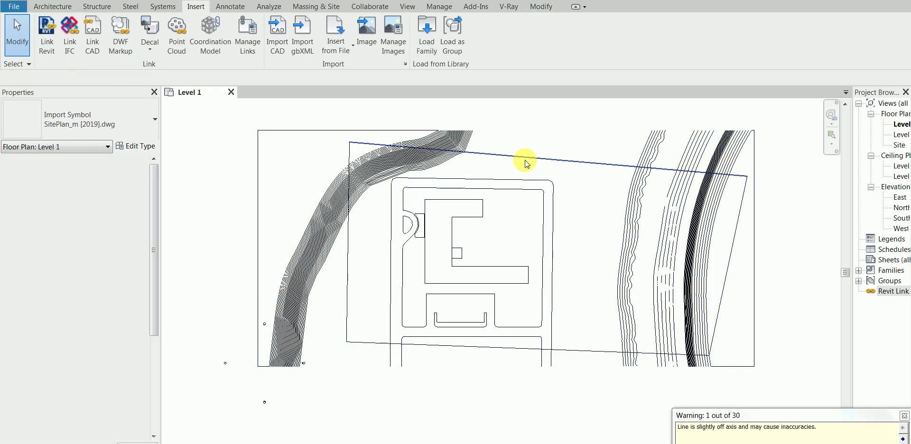
left_click(904, 416)
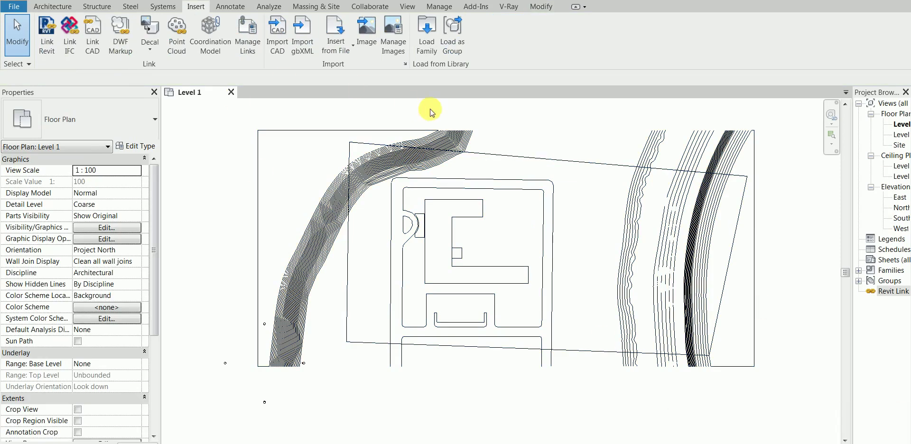
Check the Imported Categories tab in VG, toggling Show imported categories off and back on
key("v")
key("v")
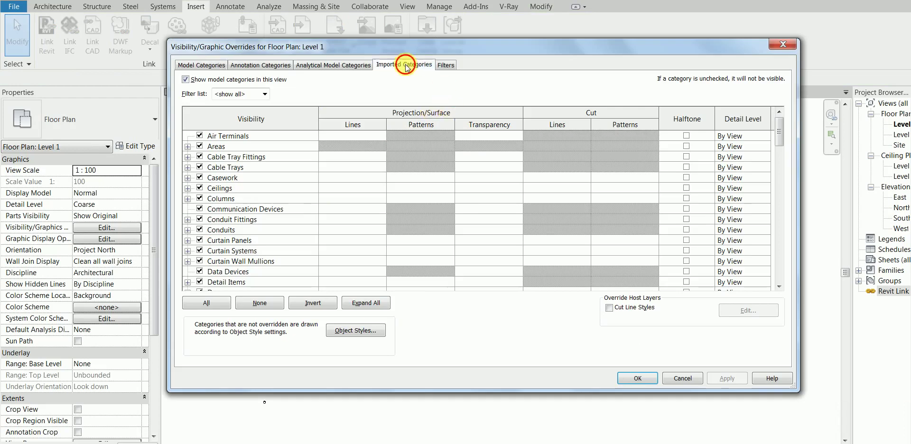
left_click(404, 65)
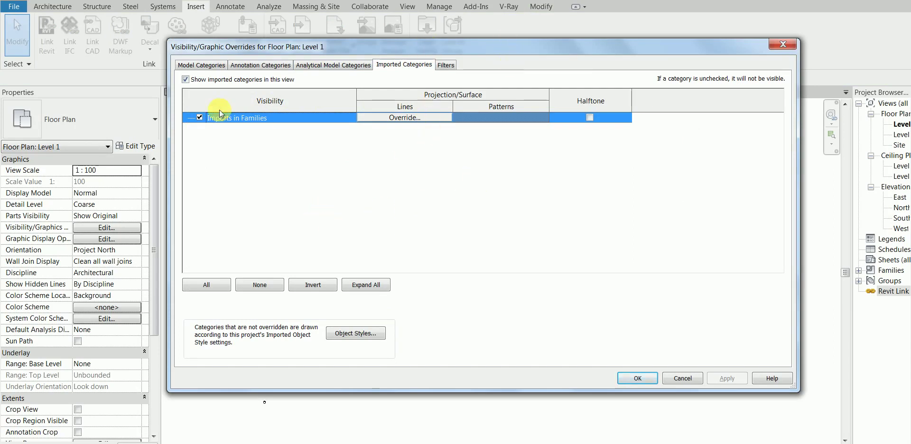
left_click(235, 143)
left_click(186, 79)
left_click(186, 79)
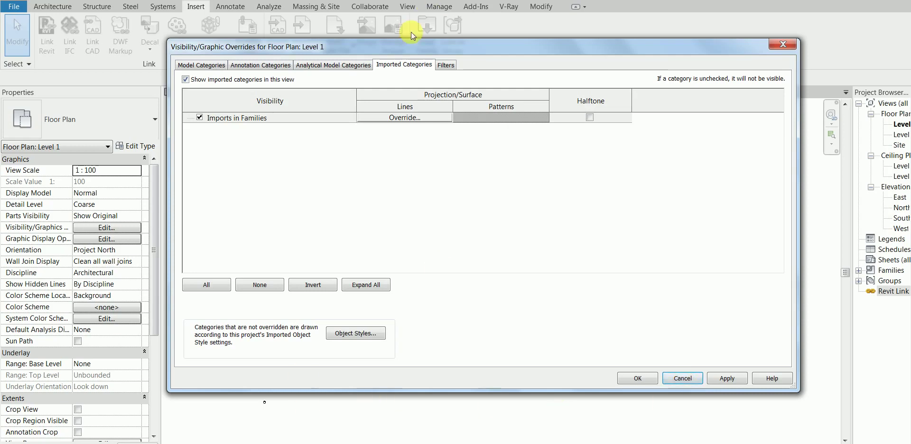
left_click_drag(400, 51, 713, 88)
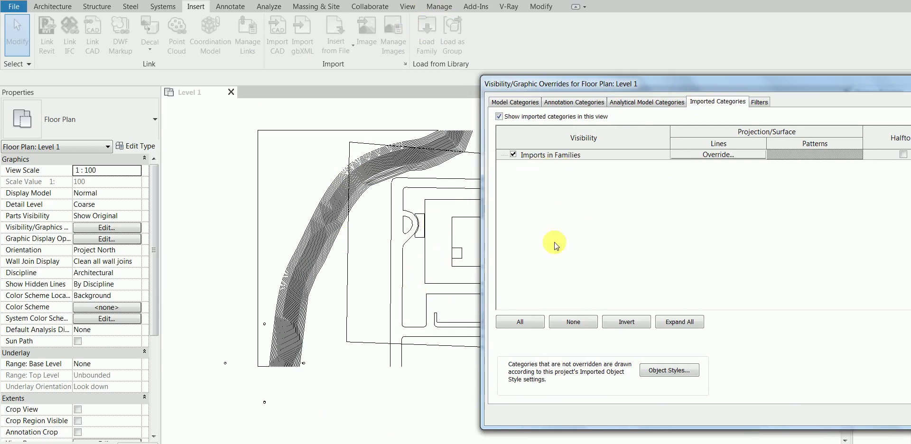
left_click_drag(633, 83, 447, 62)
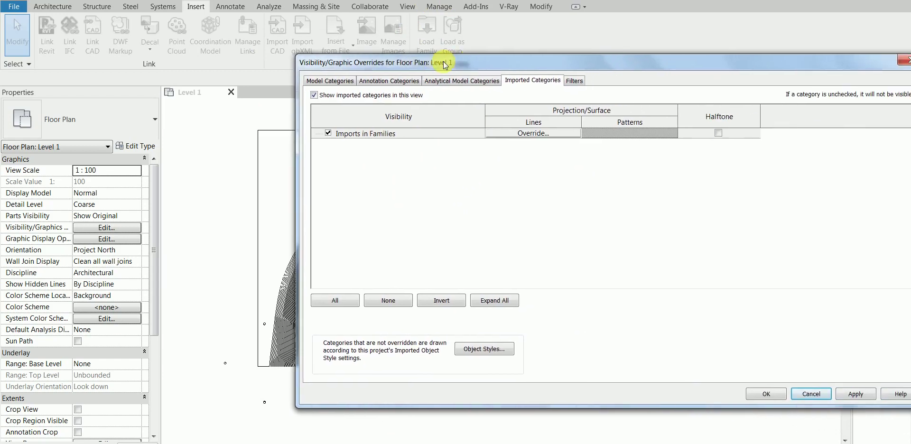
left_click(806, 394)
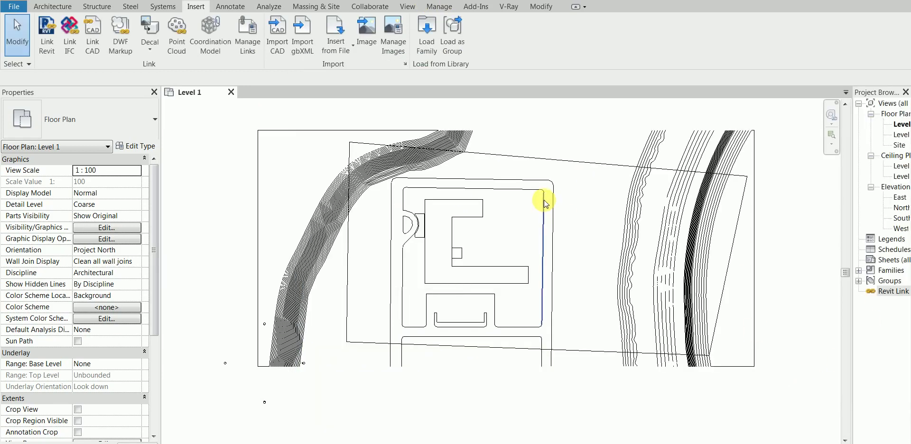
left_click(465, 222)
left_click(465, 222)
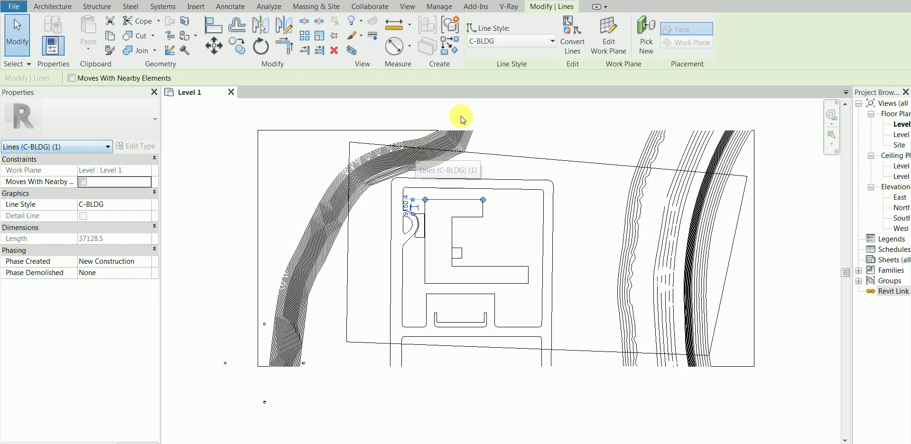
left_click(560, 120)
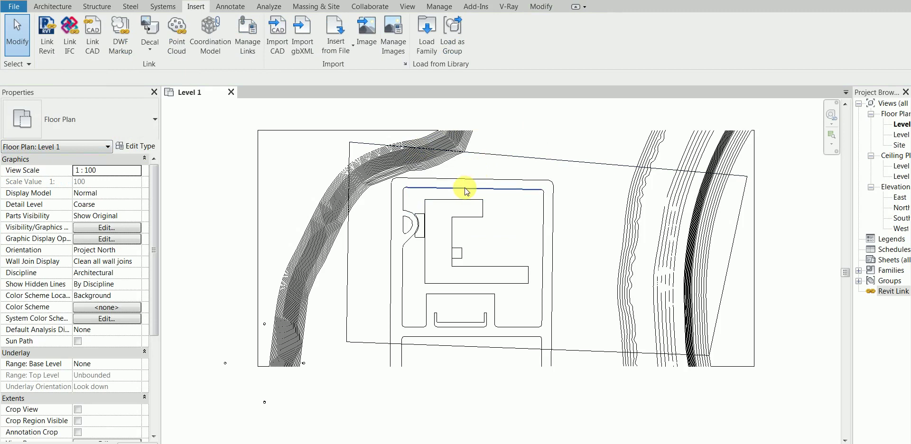
left_click(302, 229)
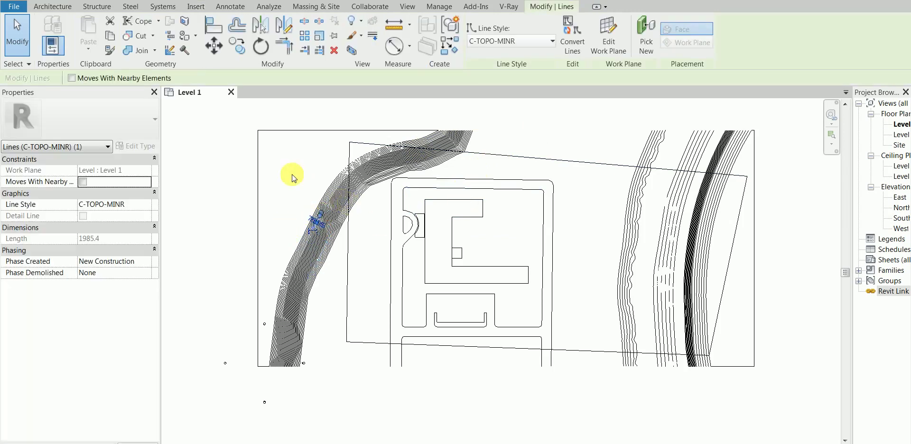
left_click(292, 176)
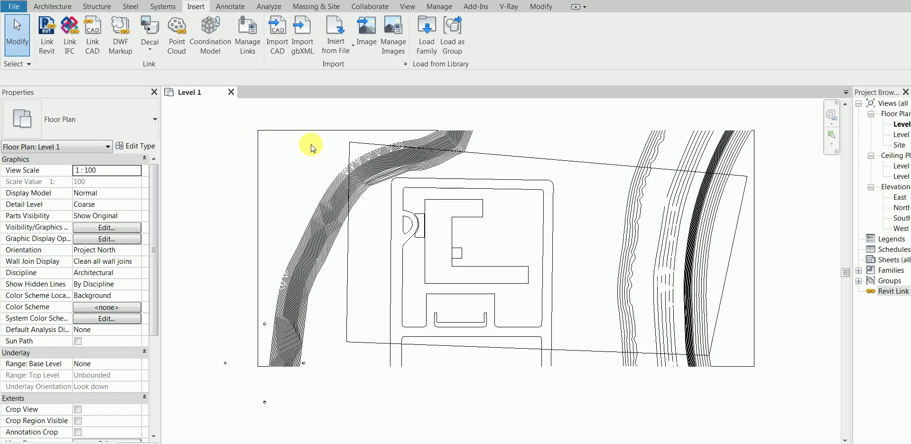
scroll(310, 142, "down", 1)
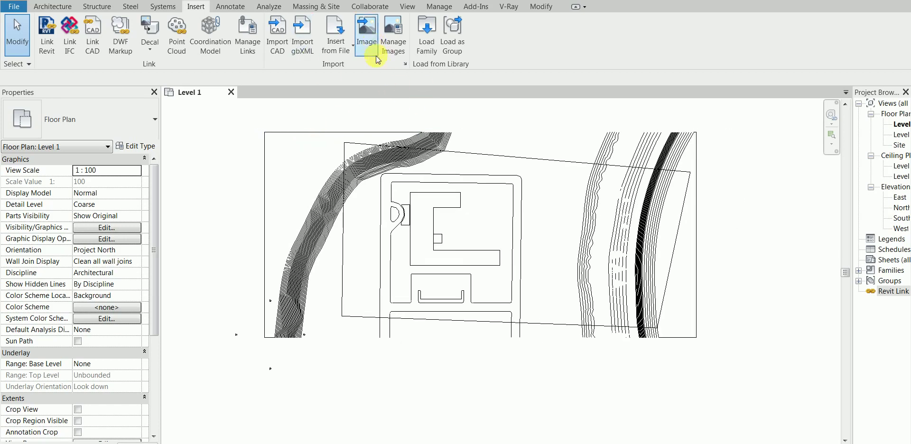